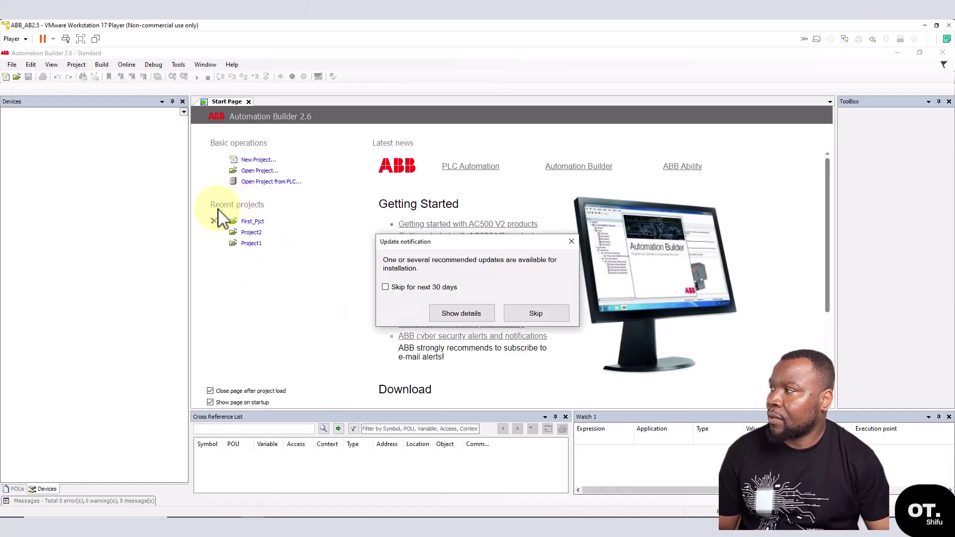
{"action": "left_click", "coordinate": [571, 243]}
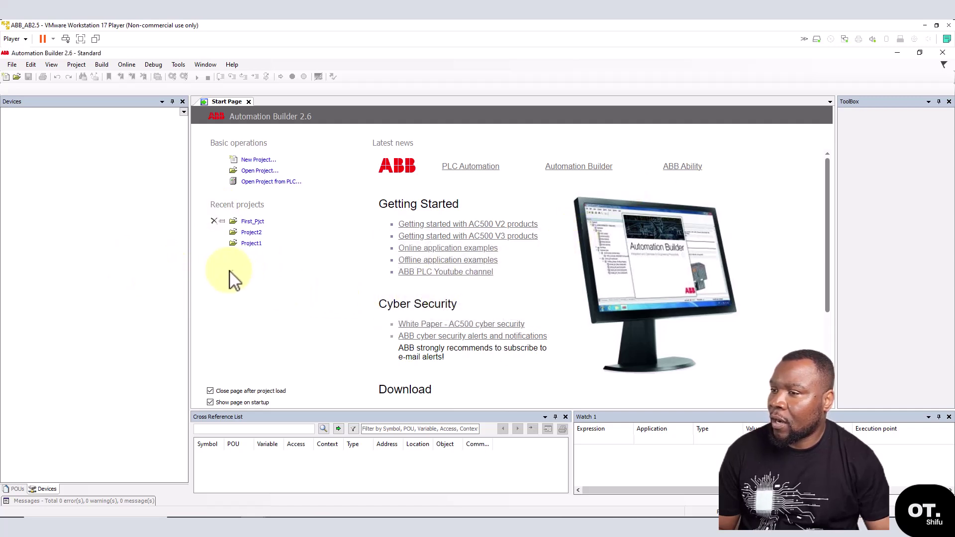
{"action": "left_click", "coordinate": [11, 65]}
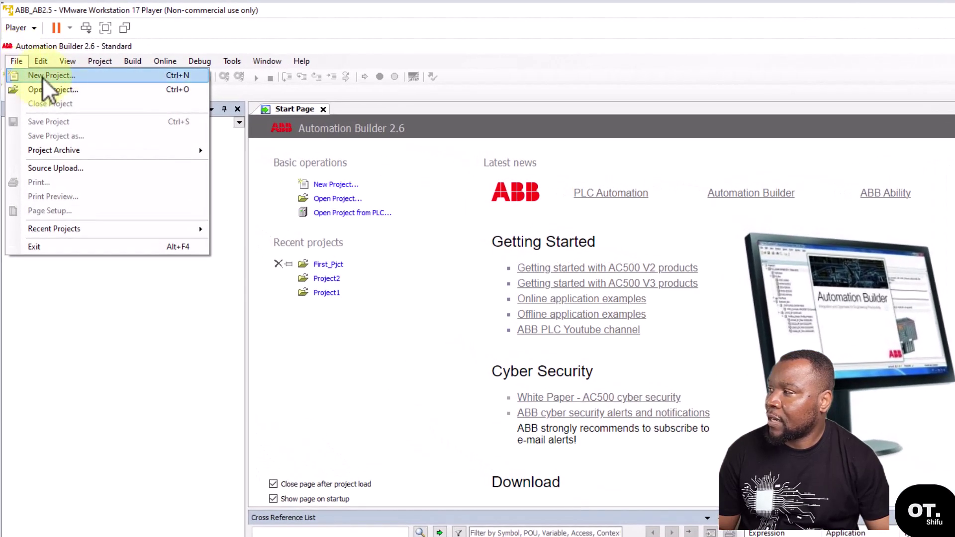
{"action": "left_click", "coordinate": [49, 115]}
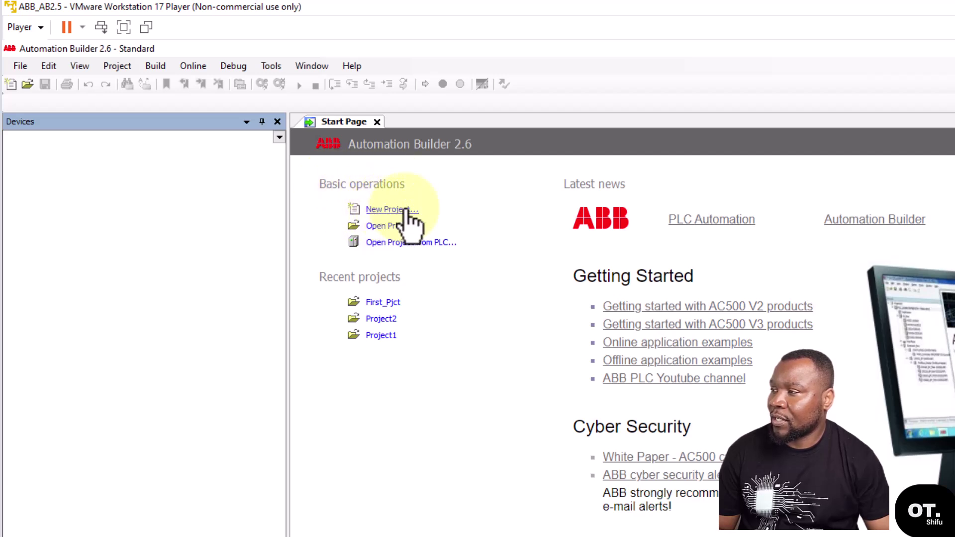
Create a new AC500 project named Conv_Sys, replacing Project2, saved in the Desktop folder
{"action": "left_click", "coordinate": [396, 212]}
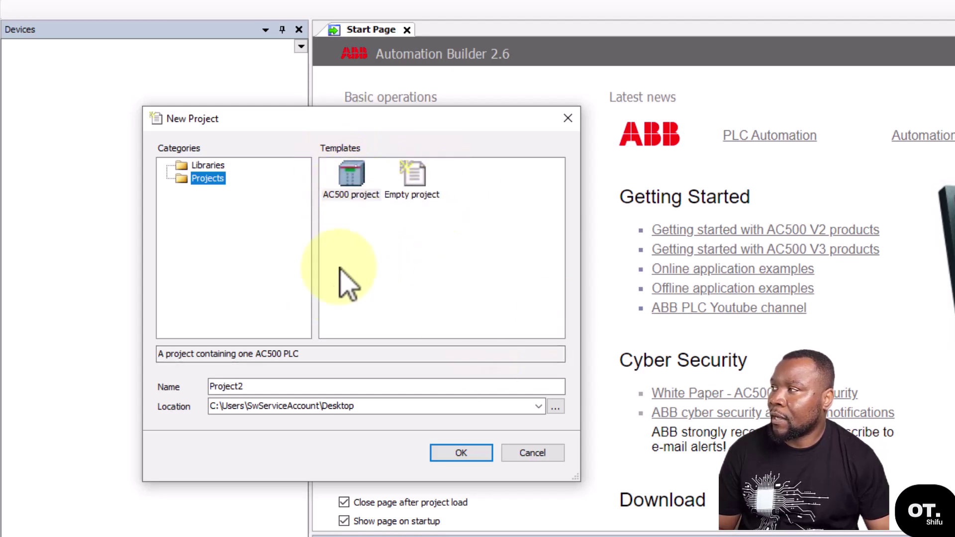
{"action": "left_click", "coordinate": [343, 194]}
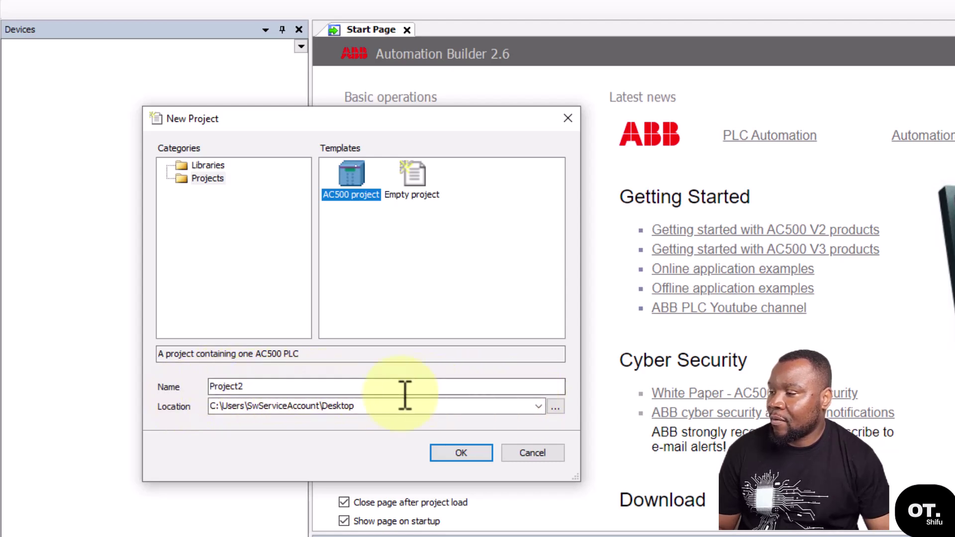
{"action": "left_click", "coordinate": [276, 386]}
{"action": "left_click_drag", "start_coordinate": [276, 387], "coordinate": [172, 381]}
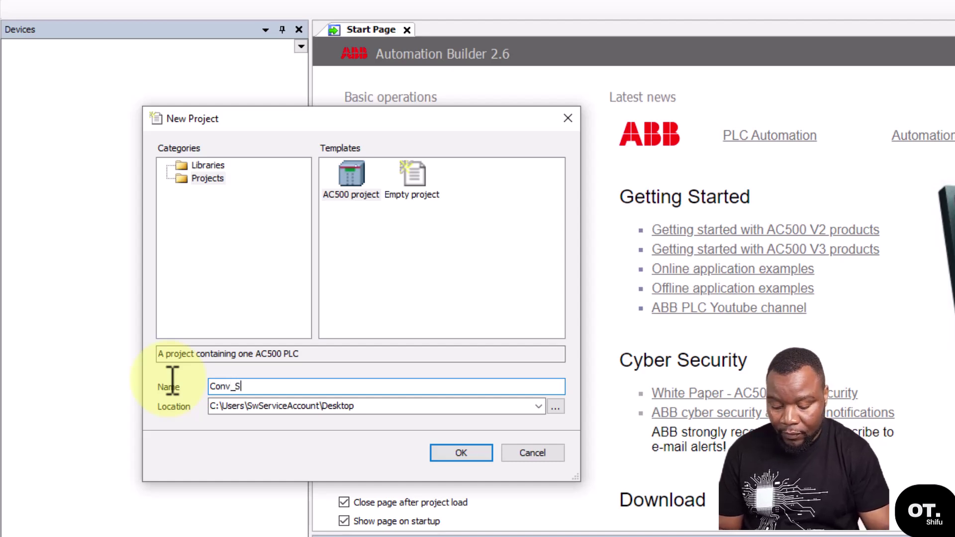
{"action": "left_click", "coordinate": [396, 404]}
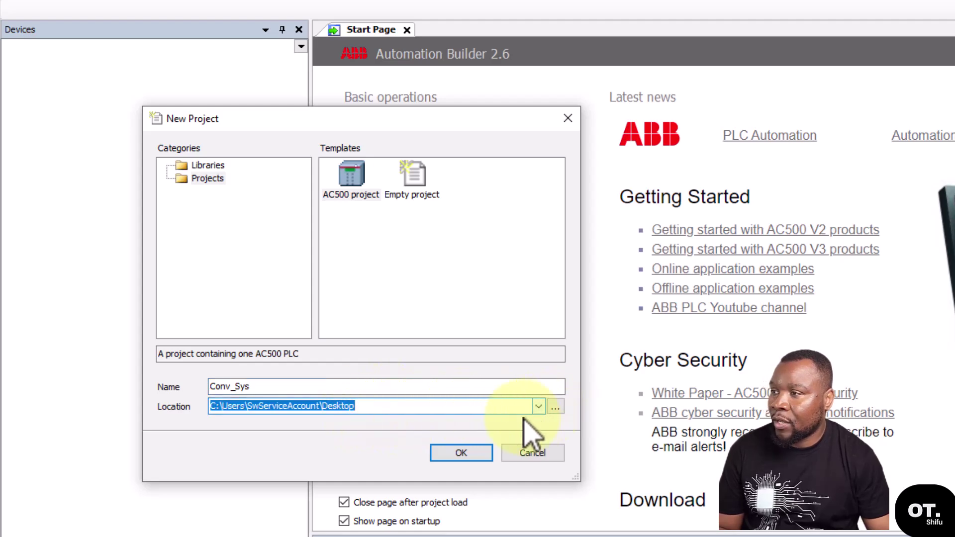
{"action": "left_click", "coordinate": [476, 450]}
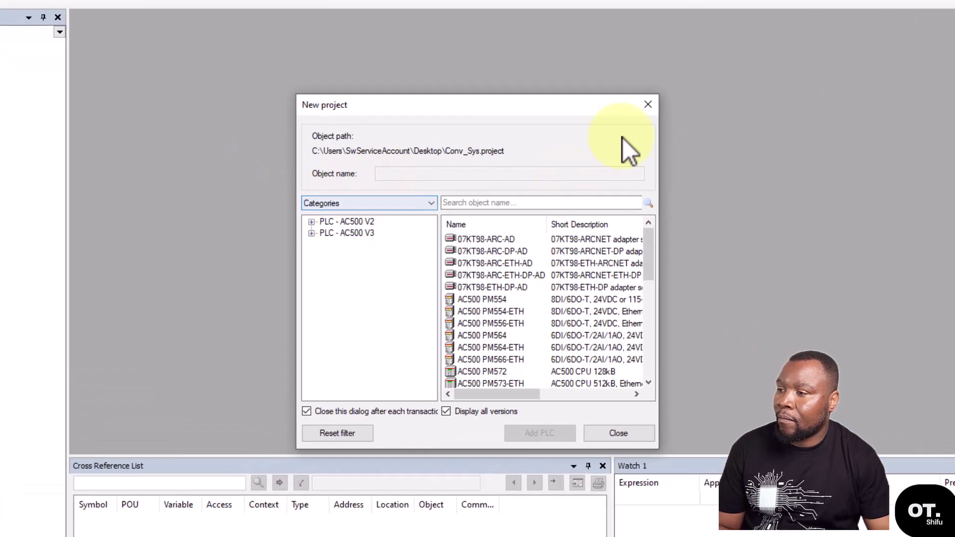
Enlarge the PLC list and add the AC500 V3 eCo PM5072-T-2ETH controller to Conv_Sys
{"action": "left_click_drag", "start_coordinate": [565, 97], "coordinate": [472, 31]}
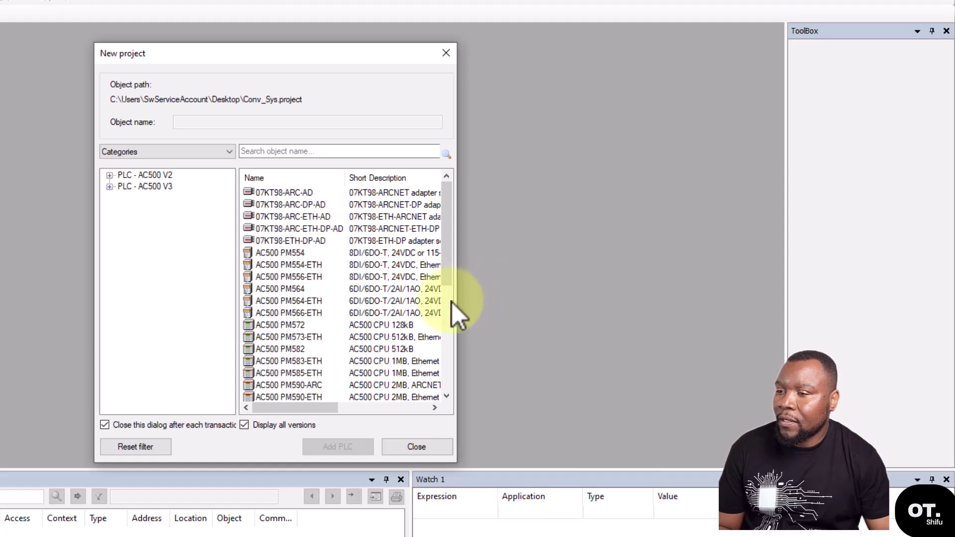
{"action": "left_click_drag", "start_coordinate": [457, 298], "coordinate": [640, 260]}
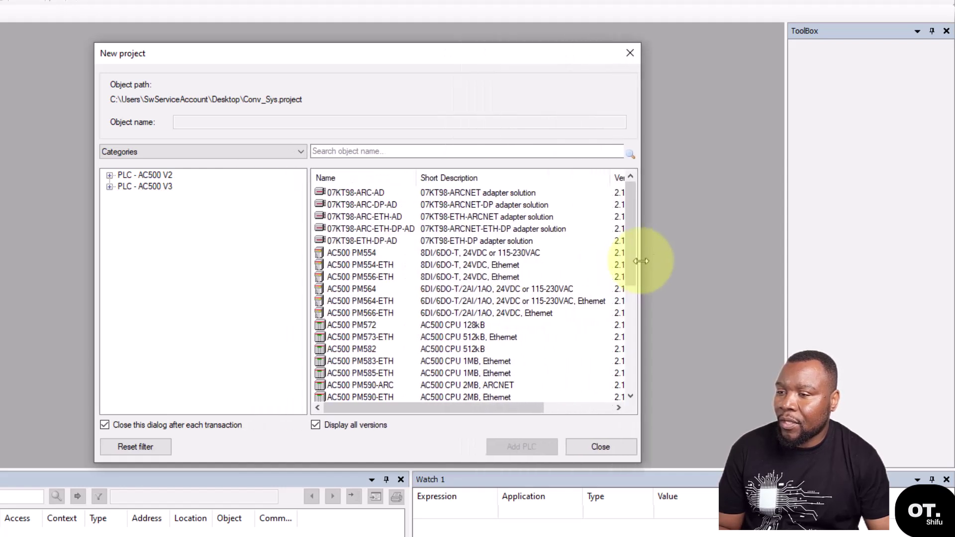
{"action": "left_click_drag", "start_coordinate": [325, 466], "coordinate": [329, 436]}
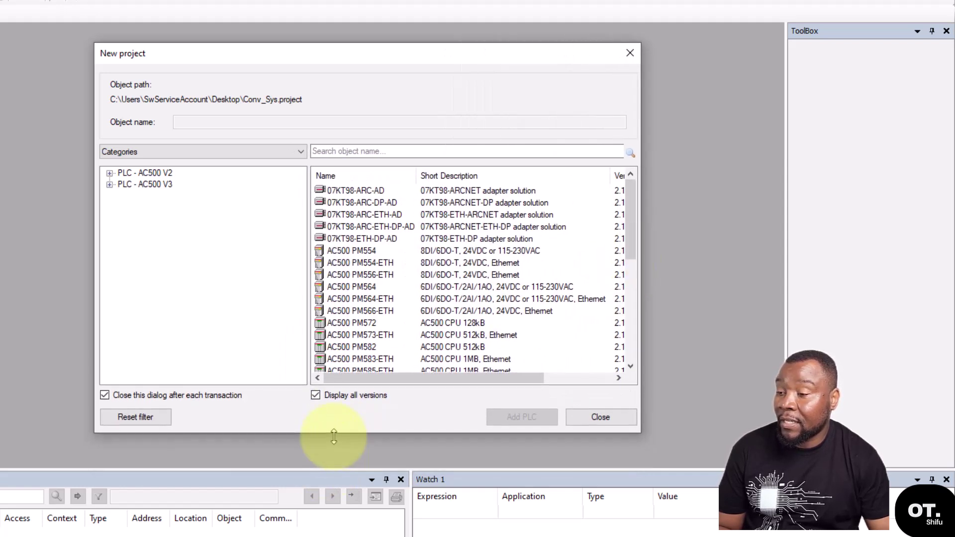
{"action": "scroll", "coordinate": [635, 214], "scroll_direction": "down", "scroll_amount": 1}
{"action": "scroll", "coordinate": [635, 208], "scroll_direction": "up", "scroll_amount": 1}
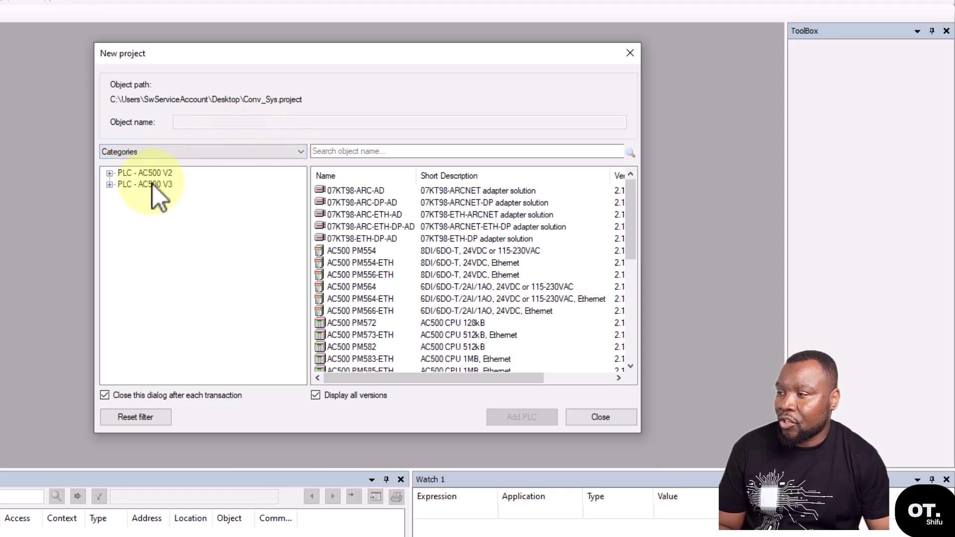
{"action": "left_click", "coordinate": [109, 173]}
{"action": "left_click", "coordinate": [144, 196]}
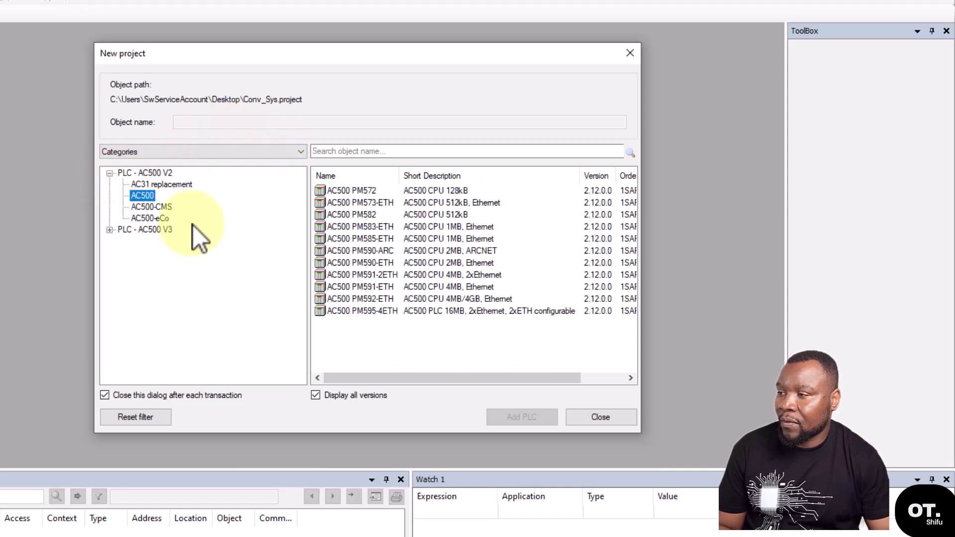
{"action": "left_click", "coordinate": [150, 208]}
{"action": "left_click", "coordinate": [151, 219]}
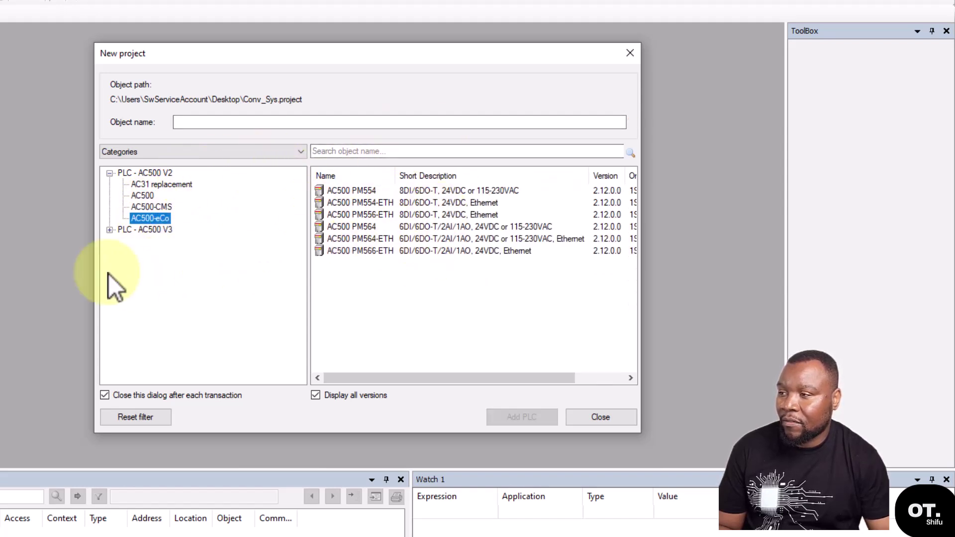
{"action": "left_click", "coordinate": [109, 230]}
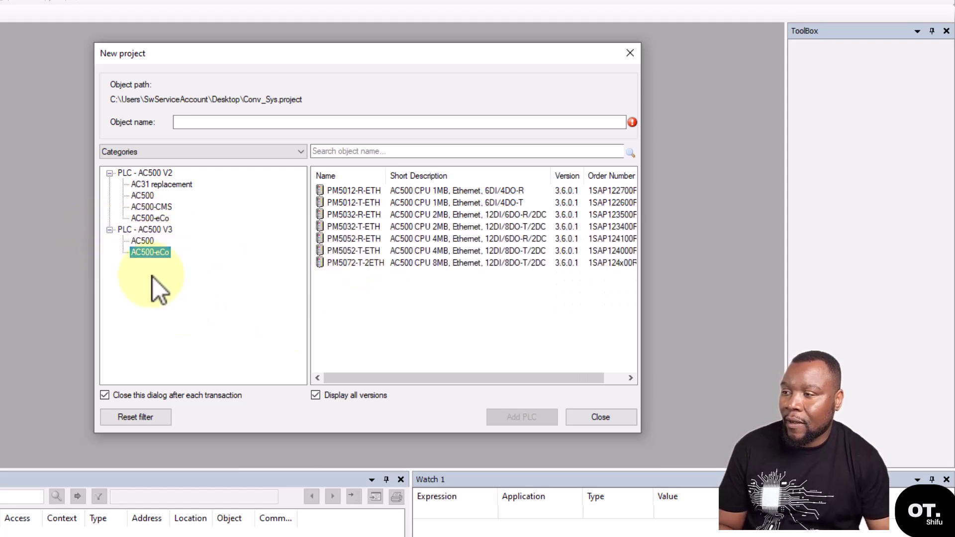
{"action": "left_click", "coordinate": [344, 262]}
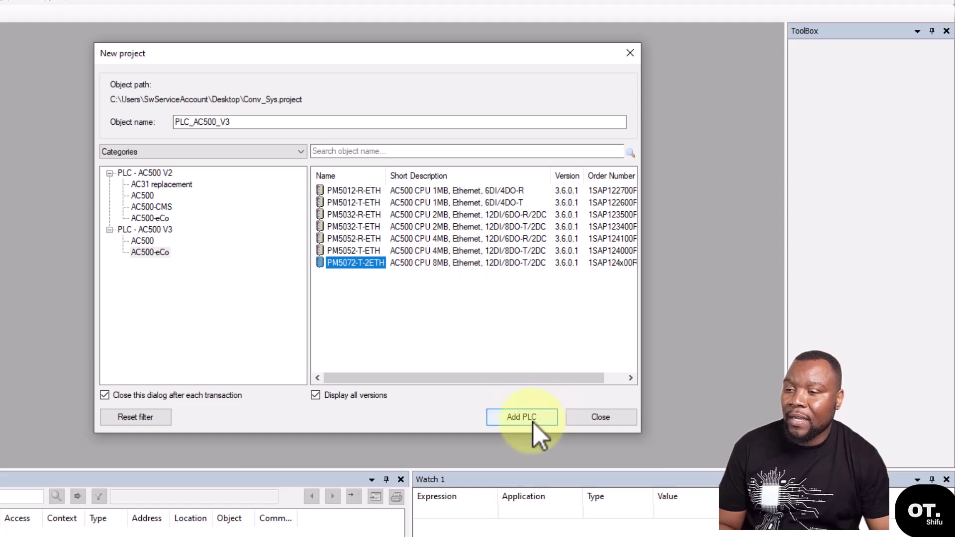
{"action": "left_click", "coordinate": [521, 416]}
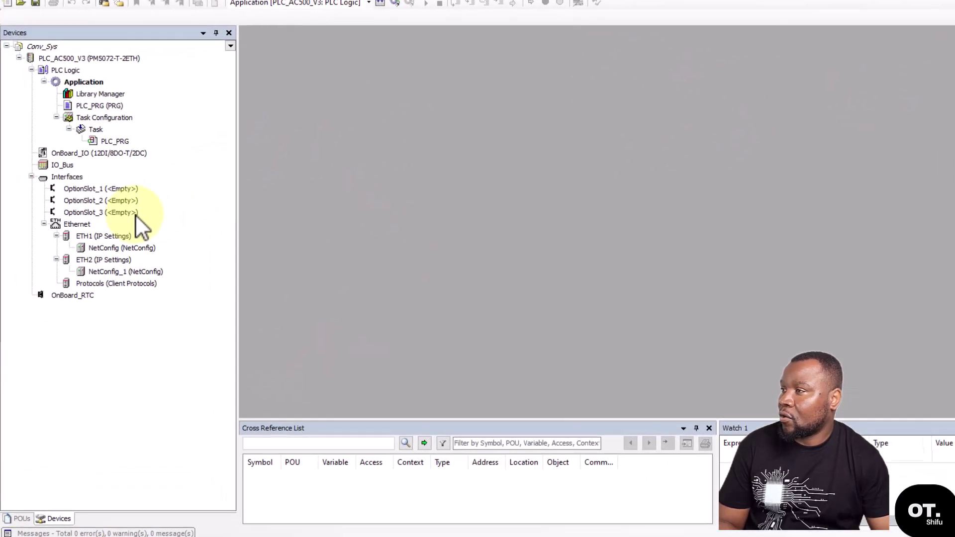
Open the PLC_PRG program in its editor
{"action": "left_click", "coordinate": [101, 101]}
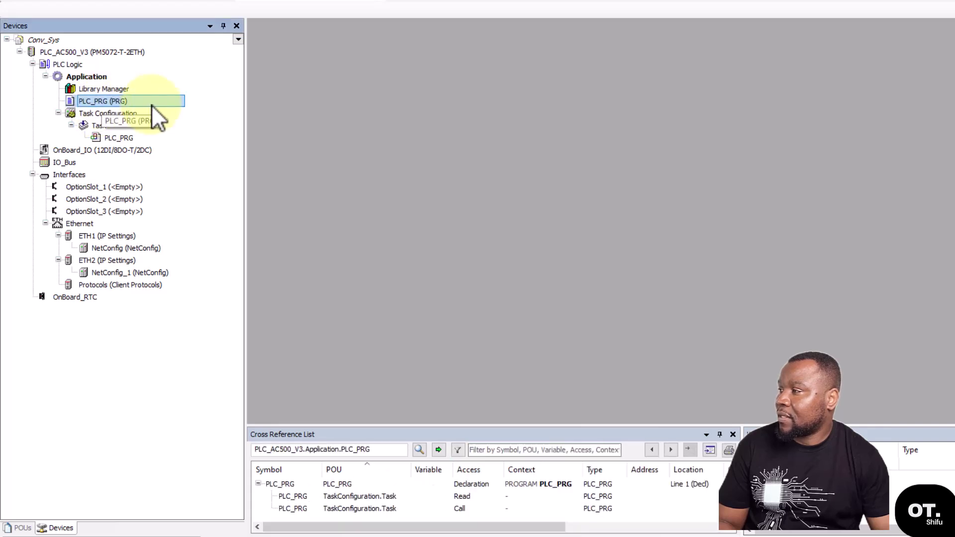
{"action": "double_click", "coordinate": [70, 101]}
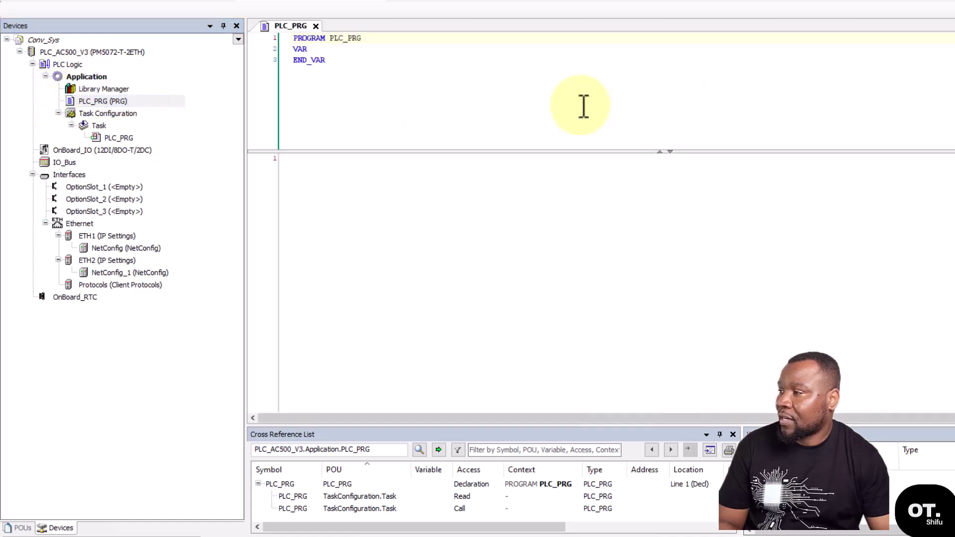
{"action": "left_click", "coordinate": [359, 194]}
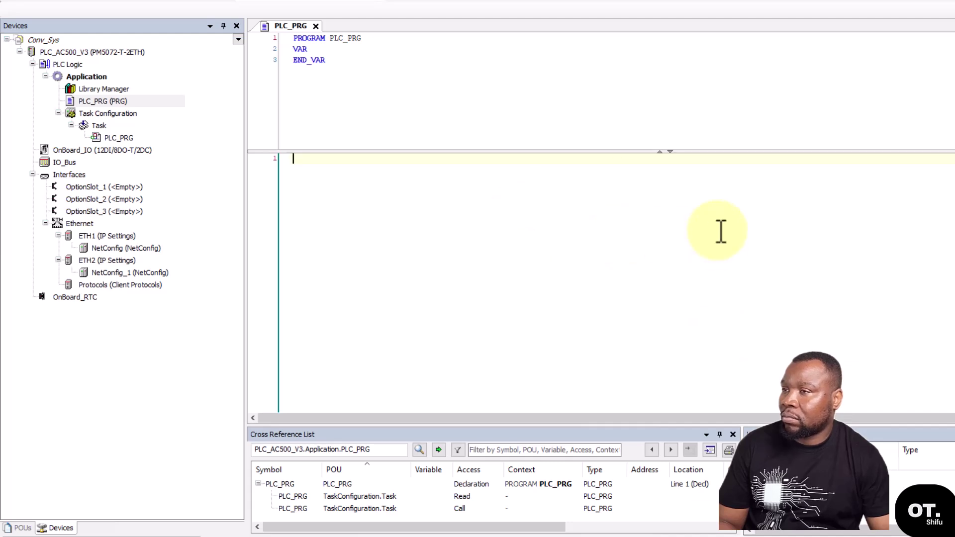
Close the PLC_PRG editor tab so no program remains open
{"action": "left_click", "coordinate": [96, 100]}
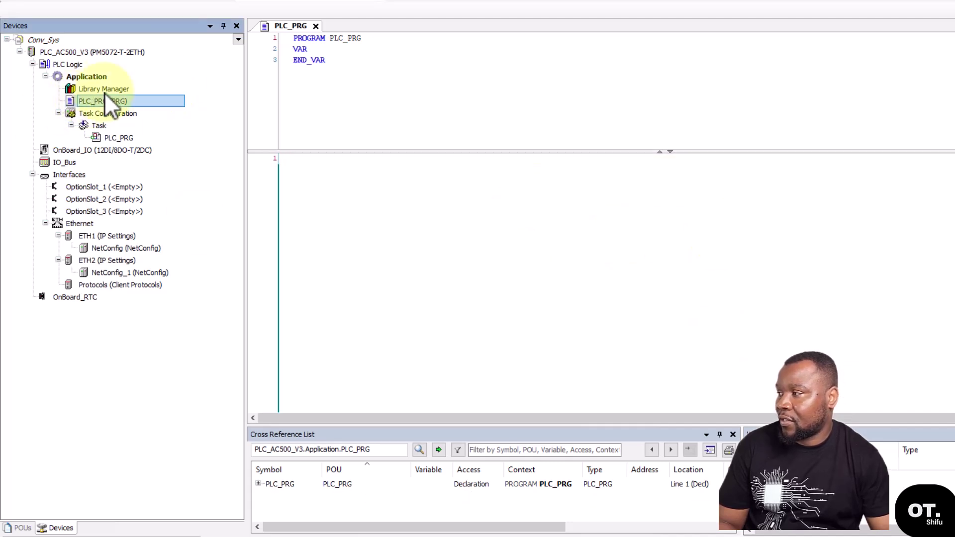
{"action": "right_click", "coordinate": [112, 103]}
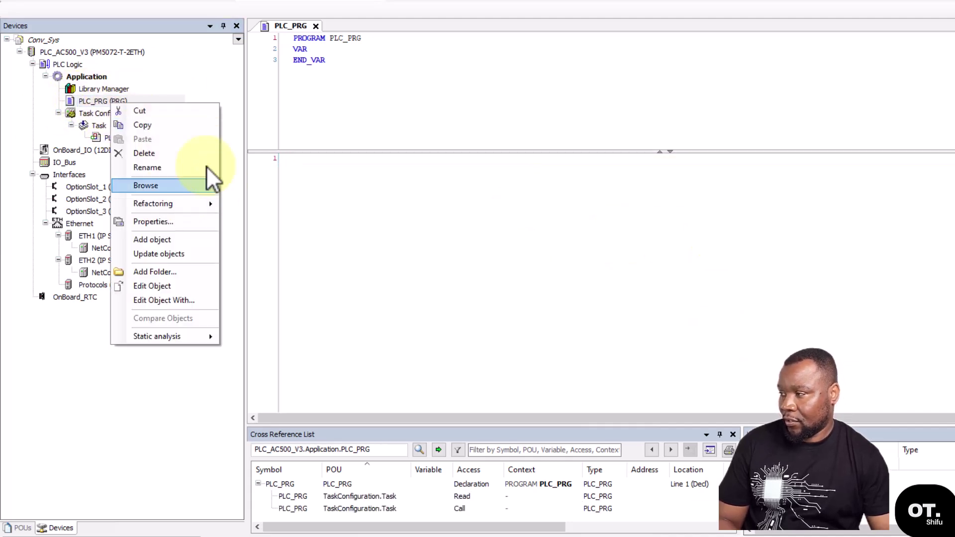
{"action": "left_click", "coordinate": [446, 187]}
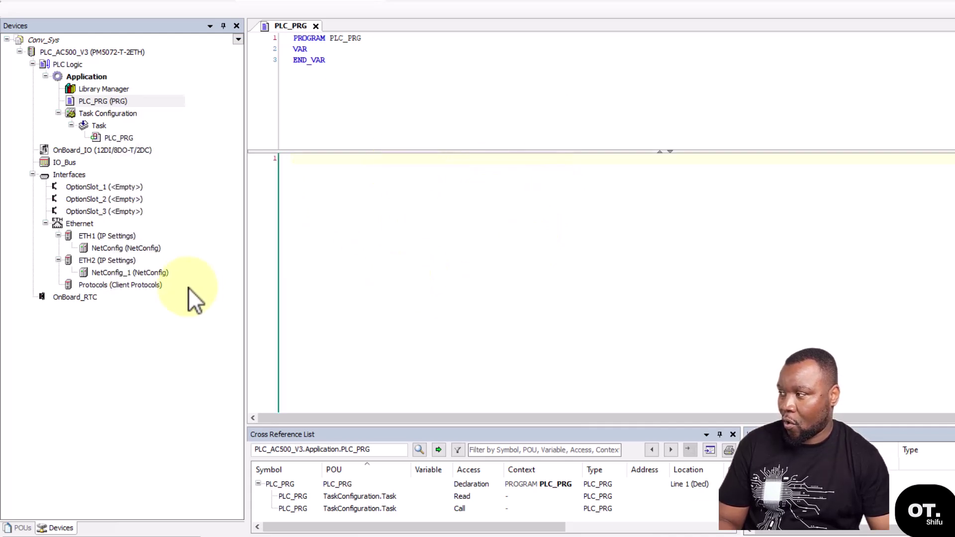
{"action": "left_click", "coordinate": [315, 26]}
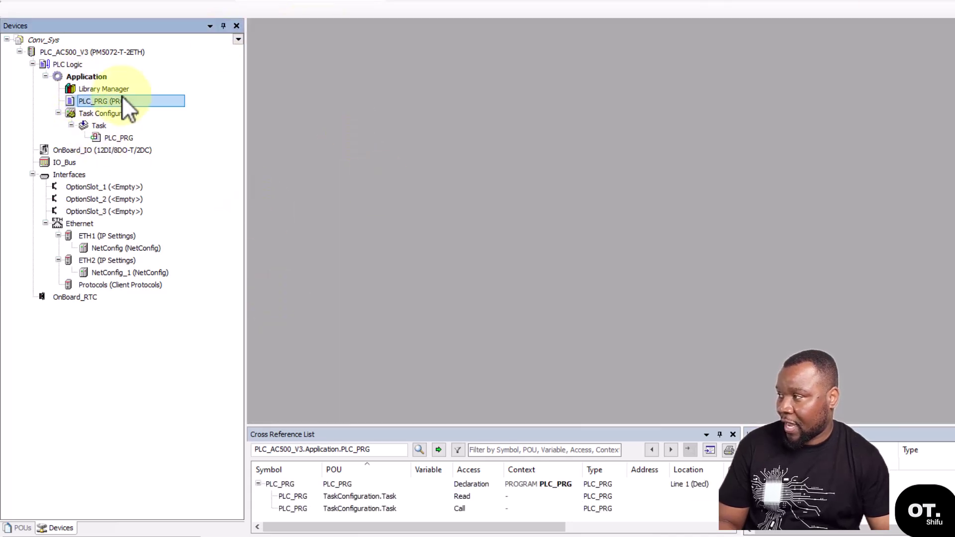
{"action": "left_click", "coordinate": [82, 75]}
Add a new POU object under Application
{"action": "right_click", "coordinate": [91, 76]}
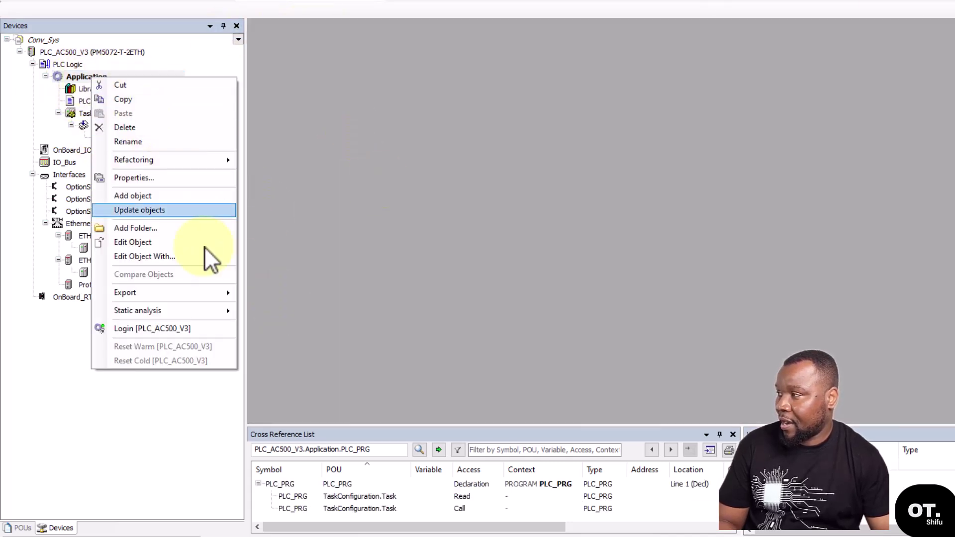
{"action": "left_click", "coordinate": [423, 216]}
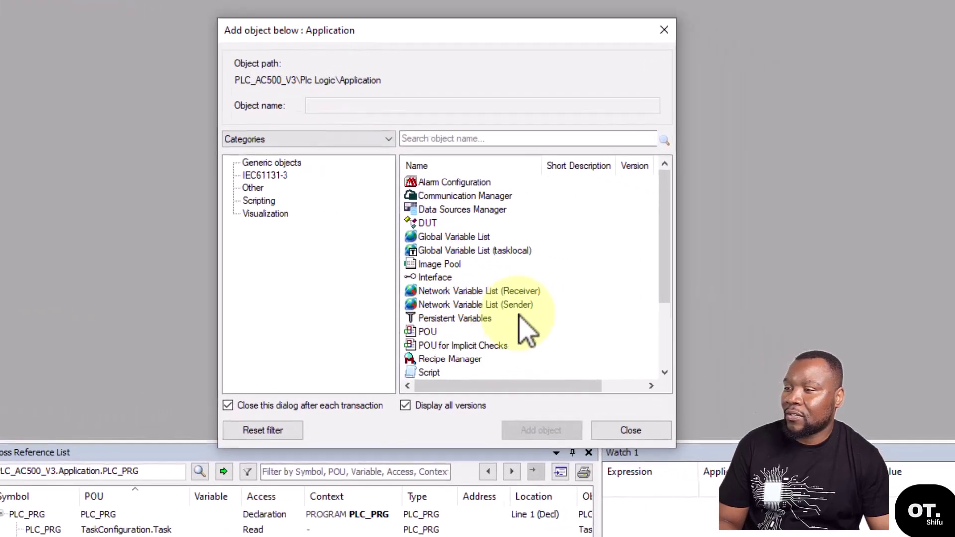
{"action": "left_click_drag", "start_coordinate": [795, 232], "coordinate": [796, 282]}
{"action": "left_click_drag", "start_coordinate": [652, 277], "coordinate": [479, 342]}
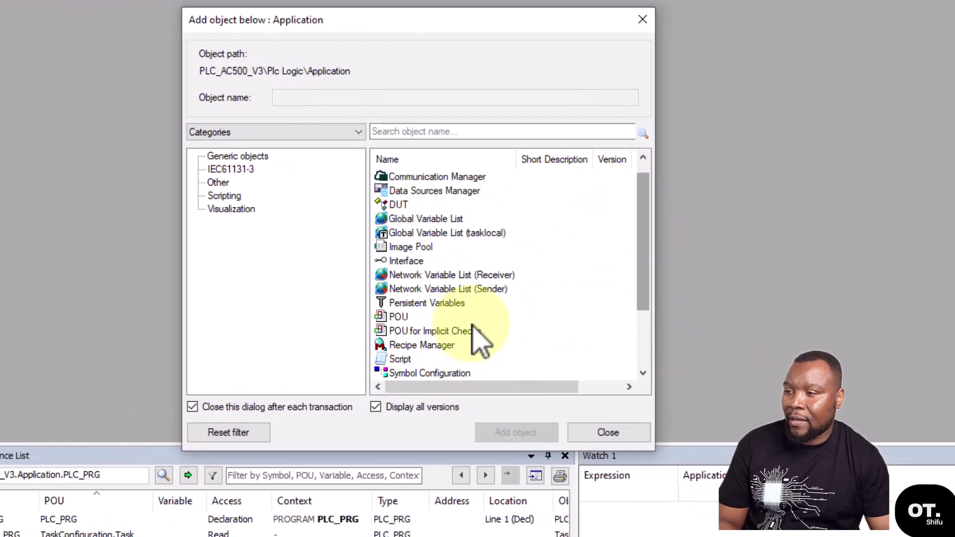
{"action": "left_click", "coordinate": [401, 316]}
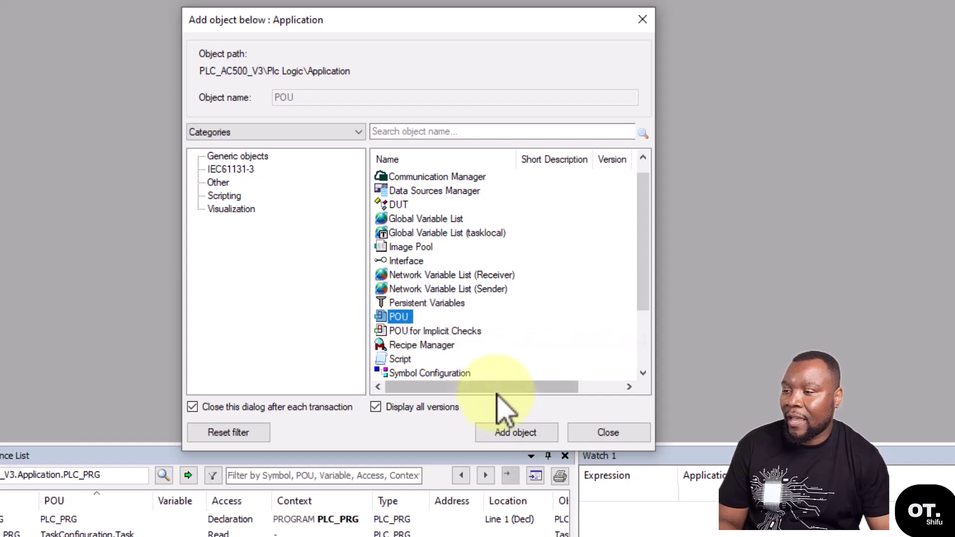
{"action": "left_click", "coordinate": [516, 433]}
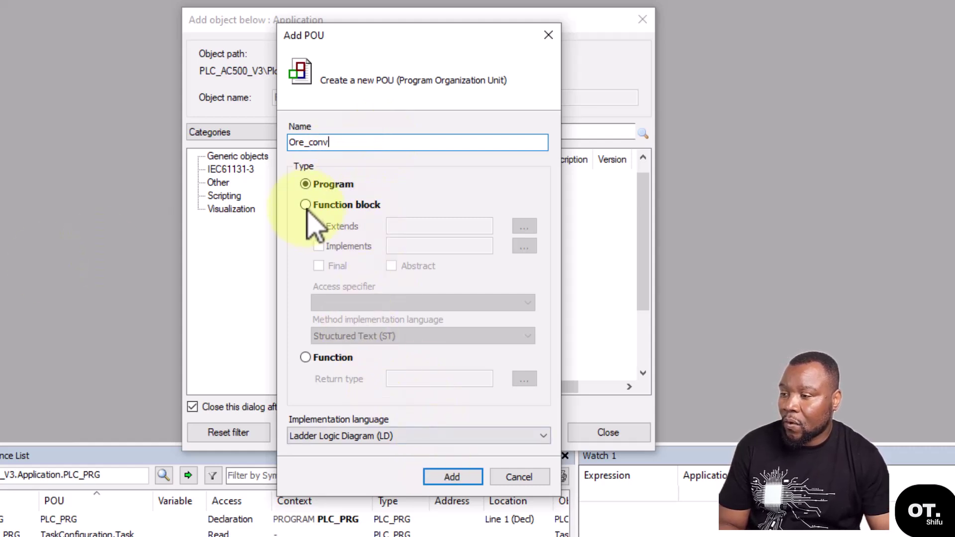
Set the Ore_conv program's implementation language to Ladder Logic Diagram (LD)
{"action": "left_click", "coordinate": [540, 438]}
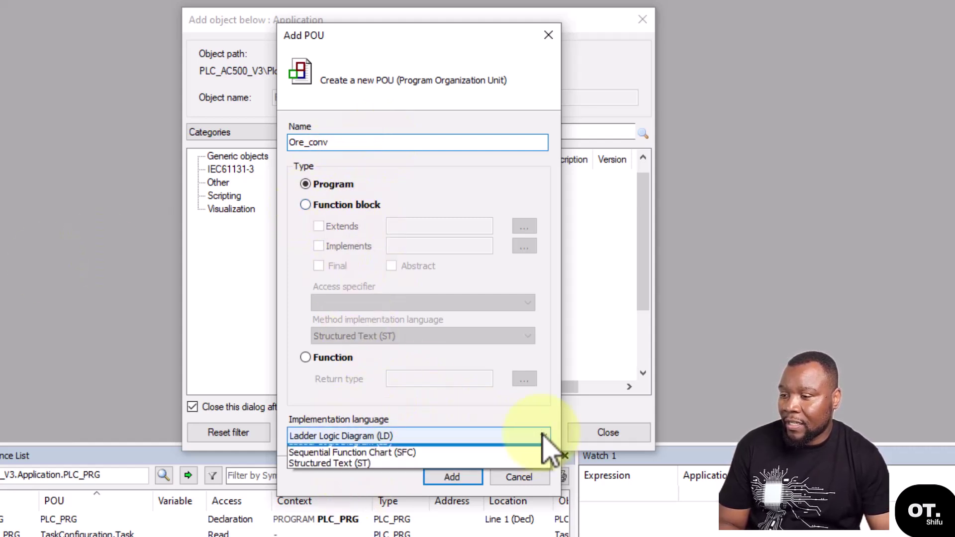
{"action": "left_click", "coordinate": [430, 29]}
{"action": "left_click", "coordinate": [440, 436]}
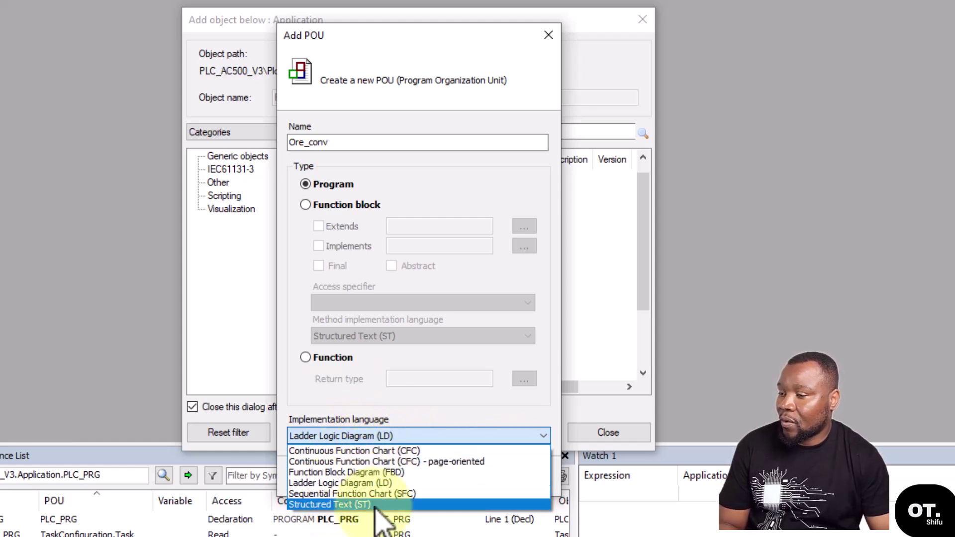
{"action": "left_click", "coordinate": [381, 484]}
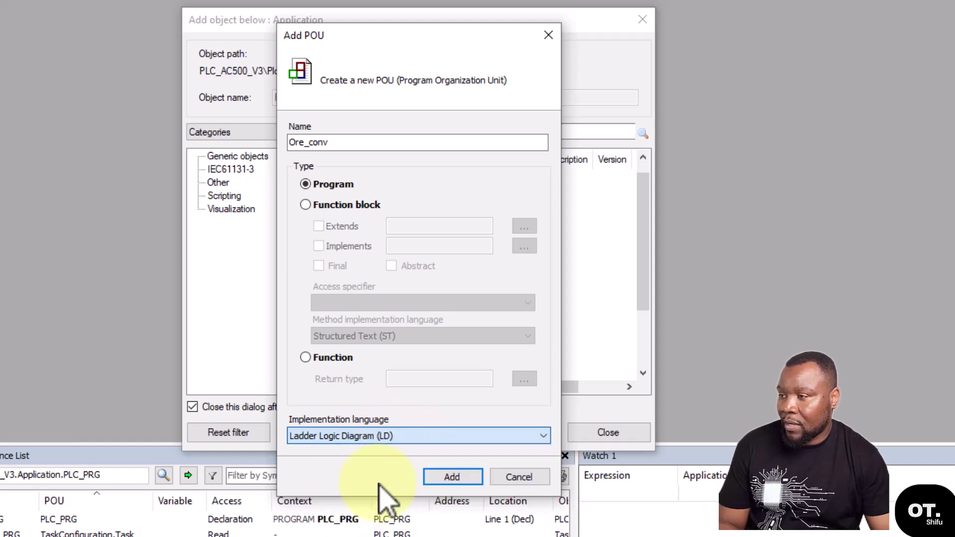
Create the Ore_conv program and expand the ToolBox function block, ladder, math and boolean categories
{"action": "left_click", "coordinate": [448, 477]}
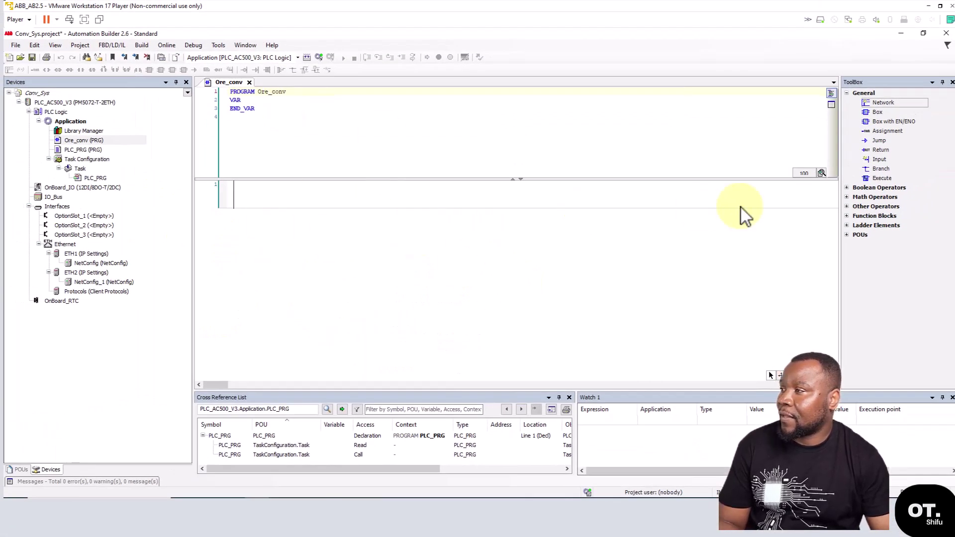
{"action": "left_click", "coordinate": [881, 233]}
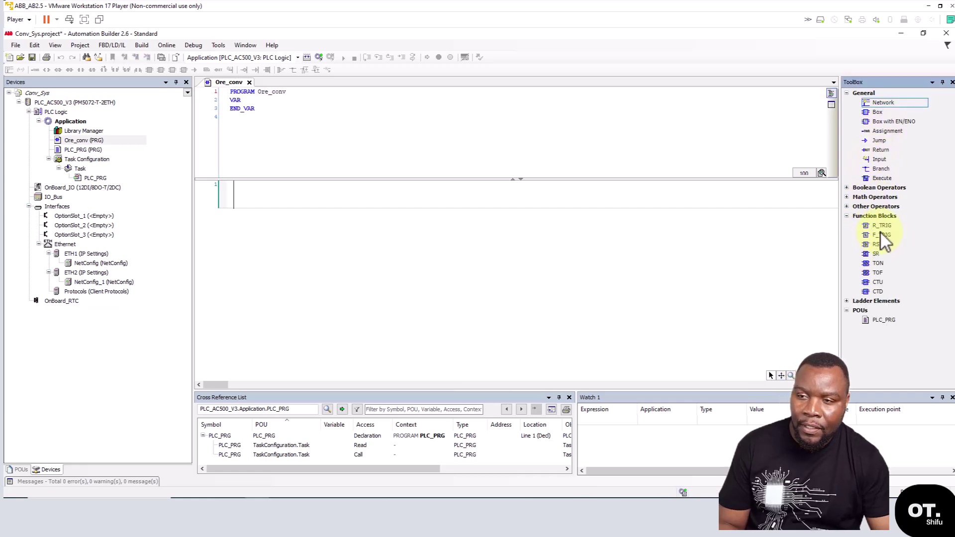
{"action": "left_click", "coordinate": [878, 272]}
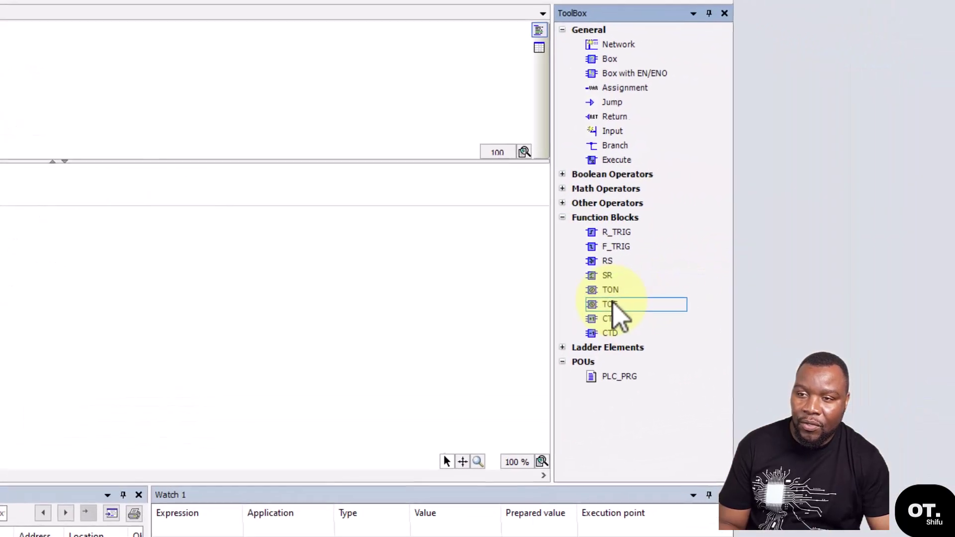
{"action": "left_click", "coordinate": [560, 348]}
{"action": "scroll", "coordinate": [642, 375], "scroll_direction": "down", "scroll_amount": 3}
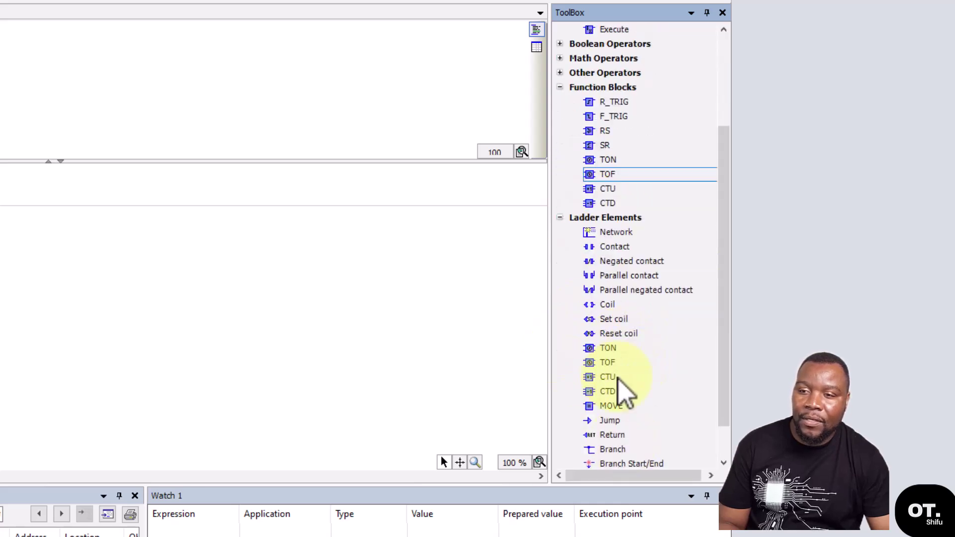
{"action": "scroll", "coordinate": [630, 321], "scroll_direction": "up", "scroll_amount": 1}
{"action": "scroll", "coordinate": [602, 306], "scroll_direction": "up", "scroll_amount": 2}
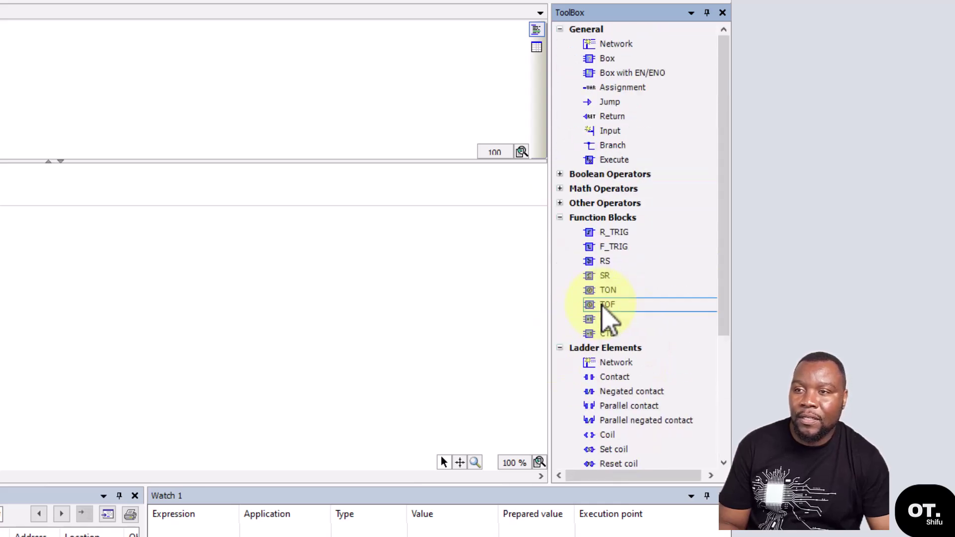
{"action": "left_click", "coordinate": [560, 188]}
{"action": "left_click", "coordinate": [560, 174]}
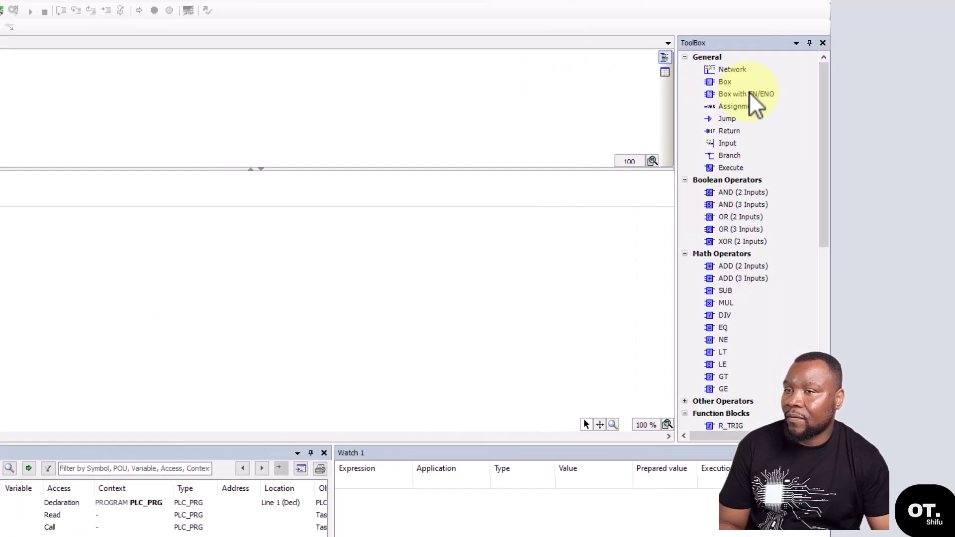
Drag a Network element into the ladder diagram as network 2 below network 1
{"action": "left_click", "coordinate": [617, 43]}
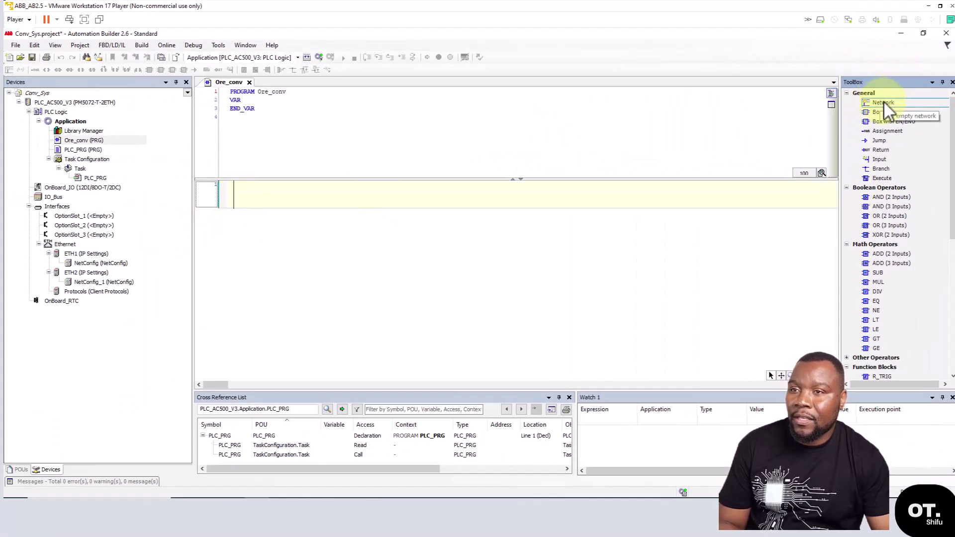
{"action": "left_click_drag", "start_coordinate": [884, 102], "coordinate": [366, 186]}
{"action": "left_click_drag", "start_coordinate": [207, 209], "coordinate": [207, 208]}
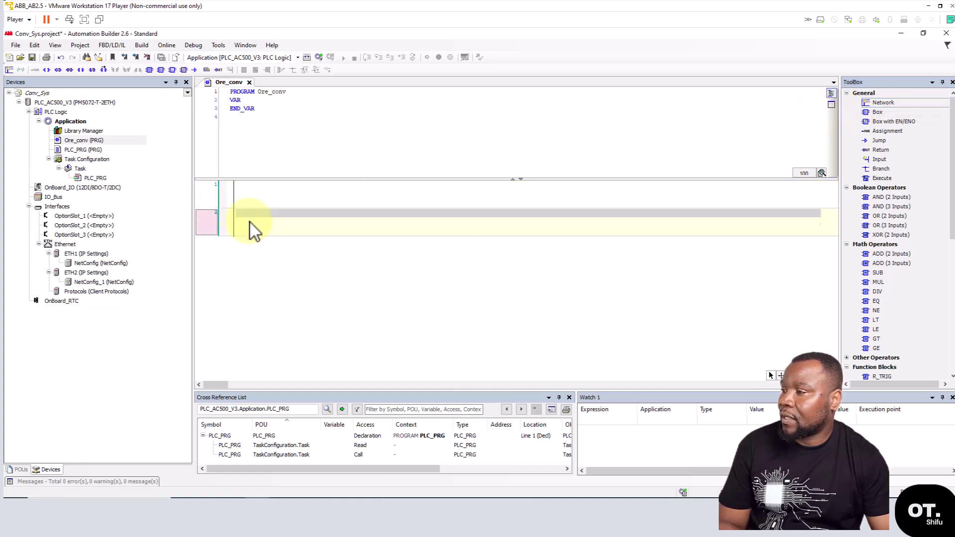